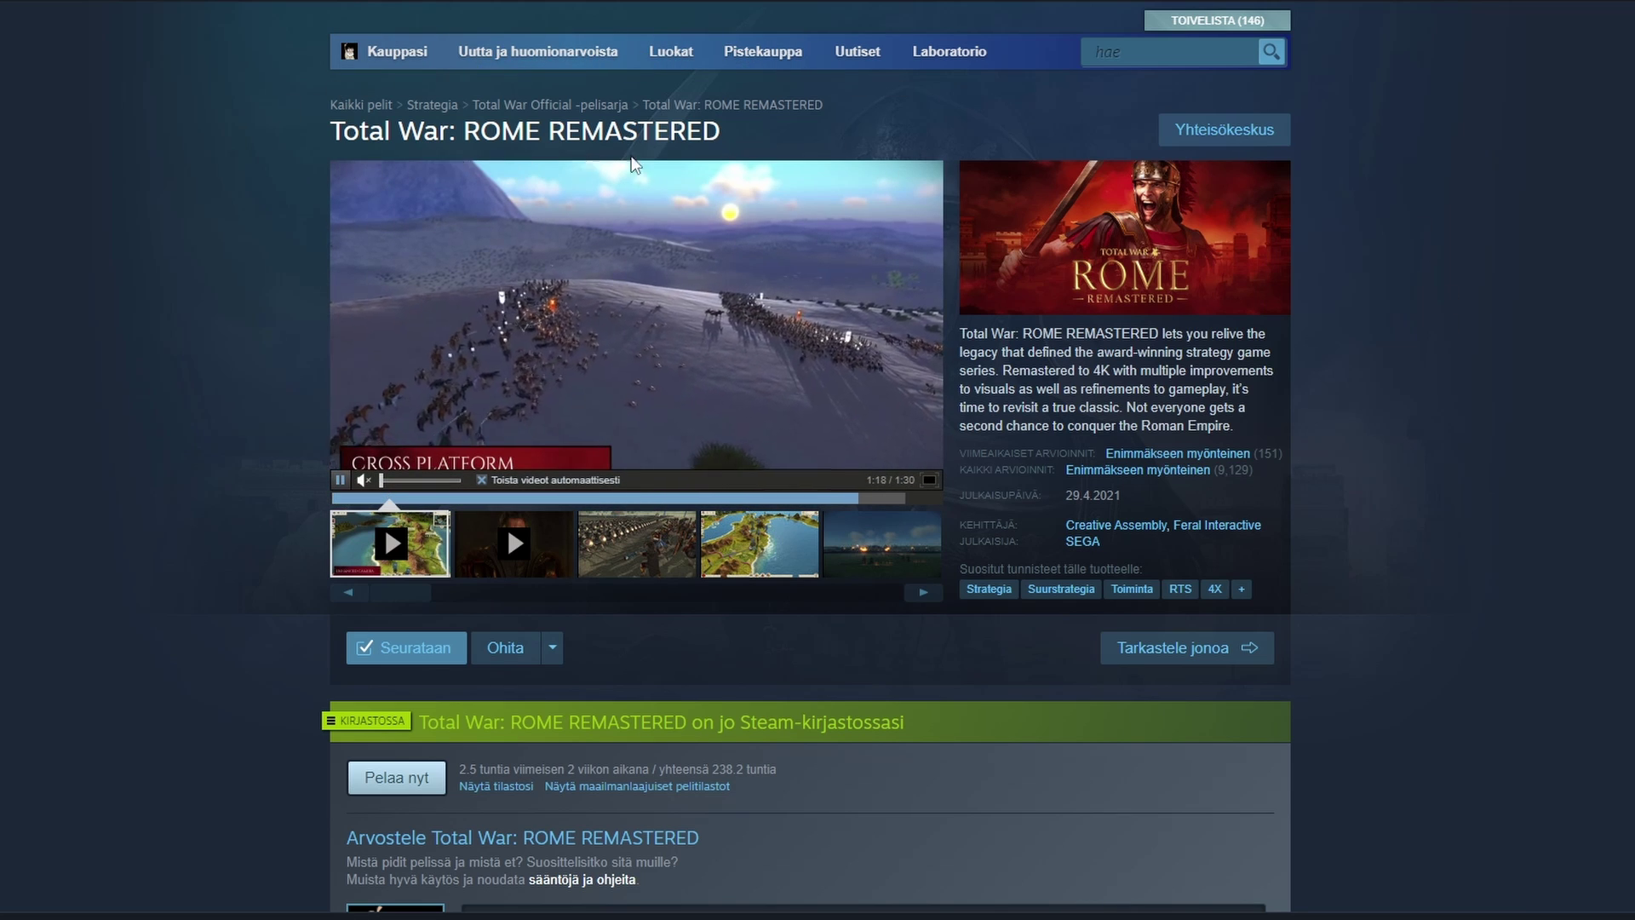
scroll(880, 428, "down", 1)
scroll(881, 427, "down", 5)
scroll(888, 470, "down", 2)
scroll(888, 470, "down", 3)
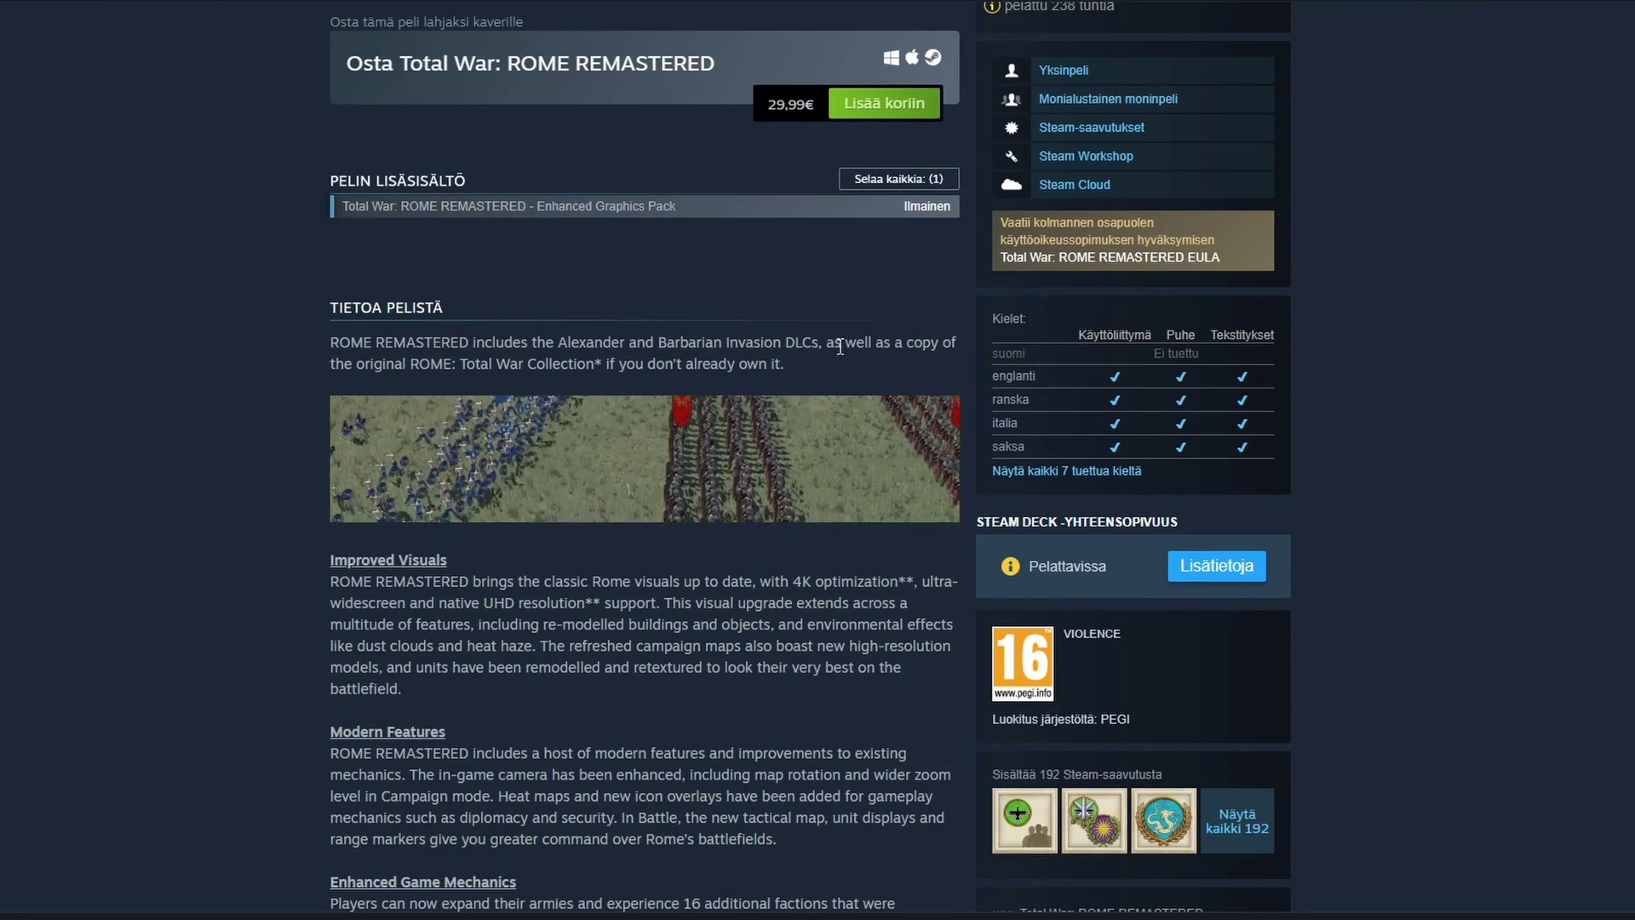
- Highlight the About-section sentence saying ROME REMASTERED includes the original ROME: Total War Collection
left_click_drag(828, 343, 825, 365)
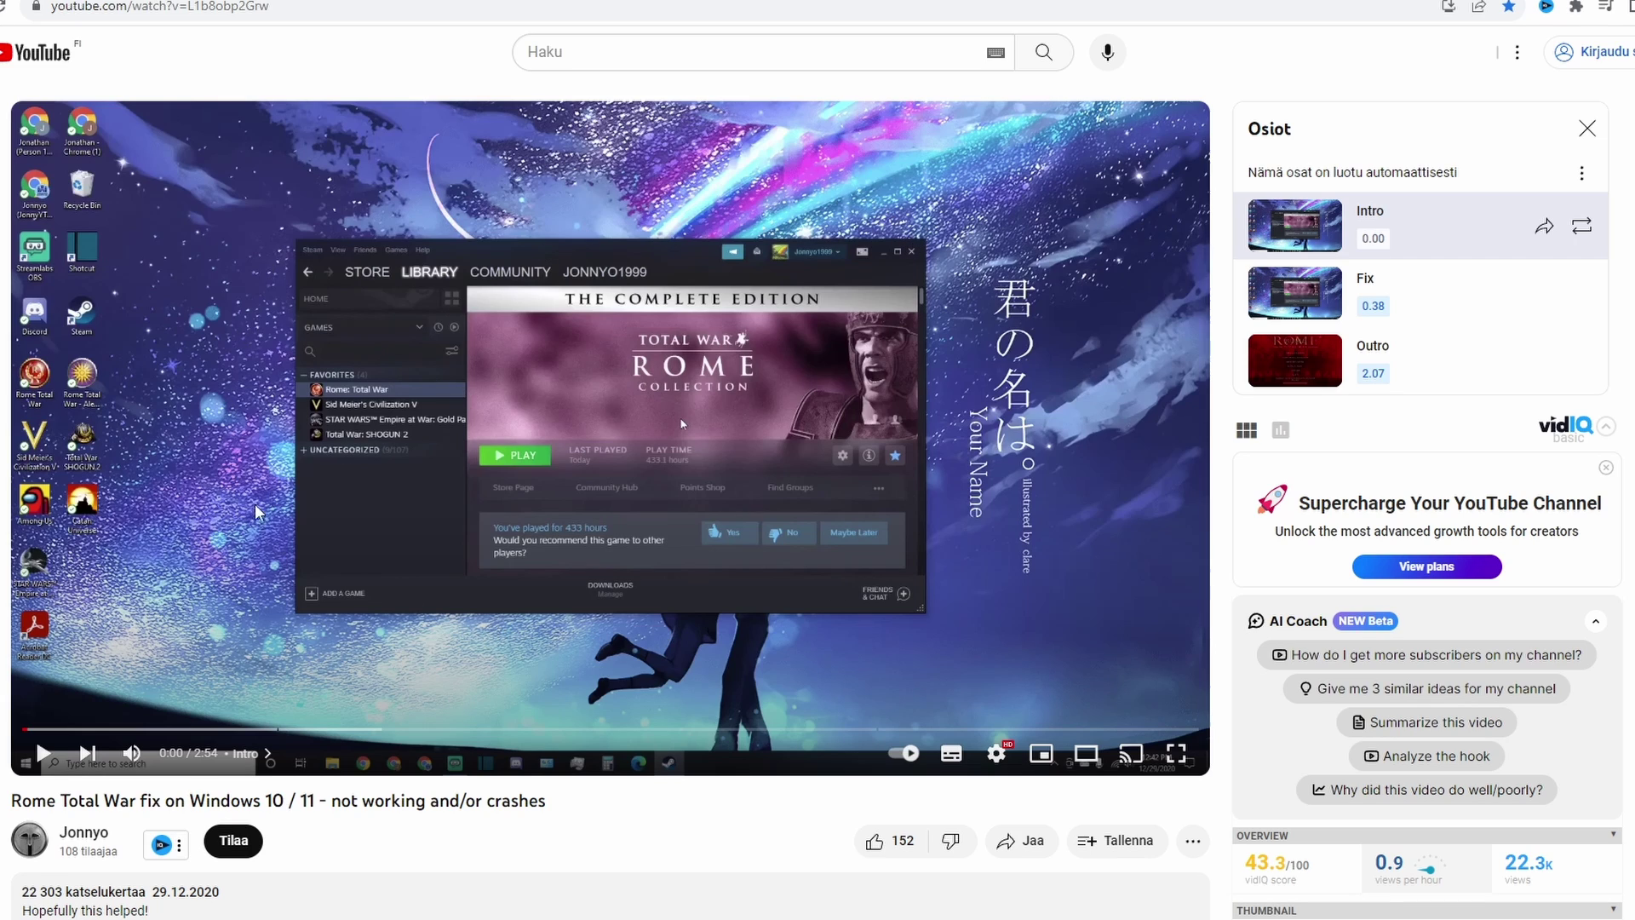
- Jump the fix video to its Fix chapter at 1:17
mouse_move(483, 730)
left_click(540, 737)
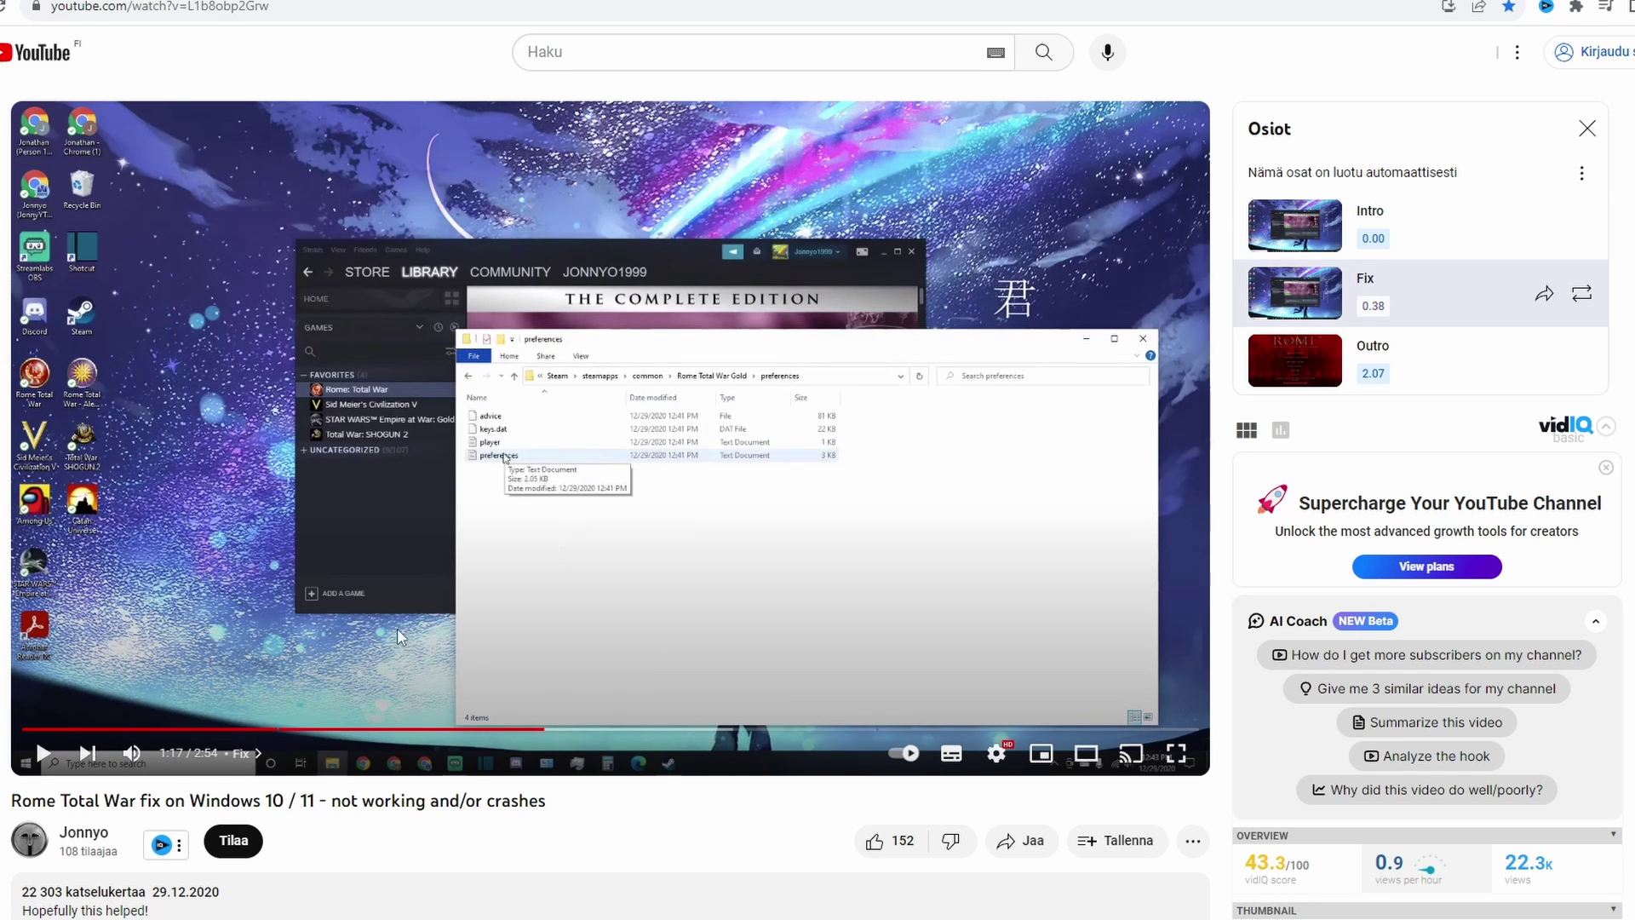
scroll(115, 699, "down", 3)
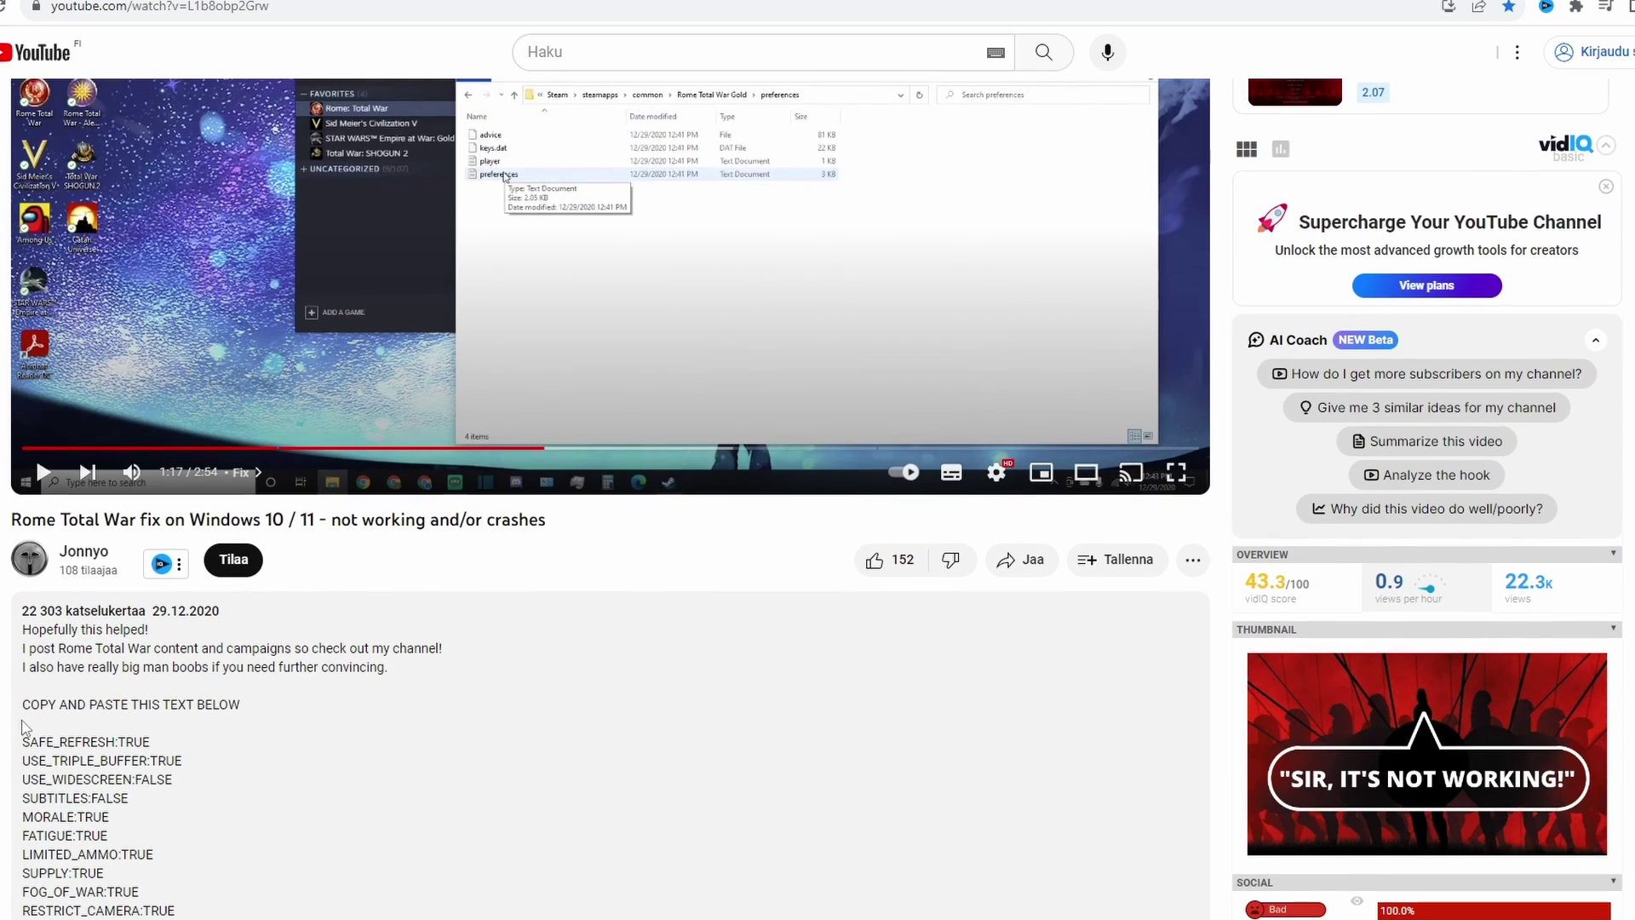
scroll(204, 732, "down", 1)
scroll(192, 677, "down", 2)
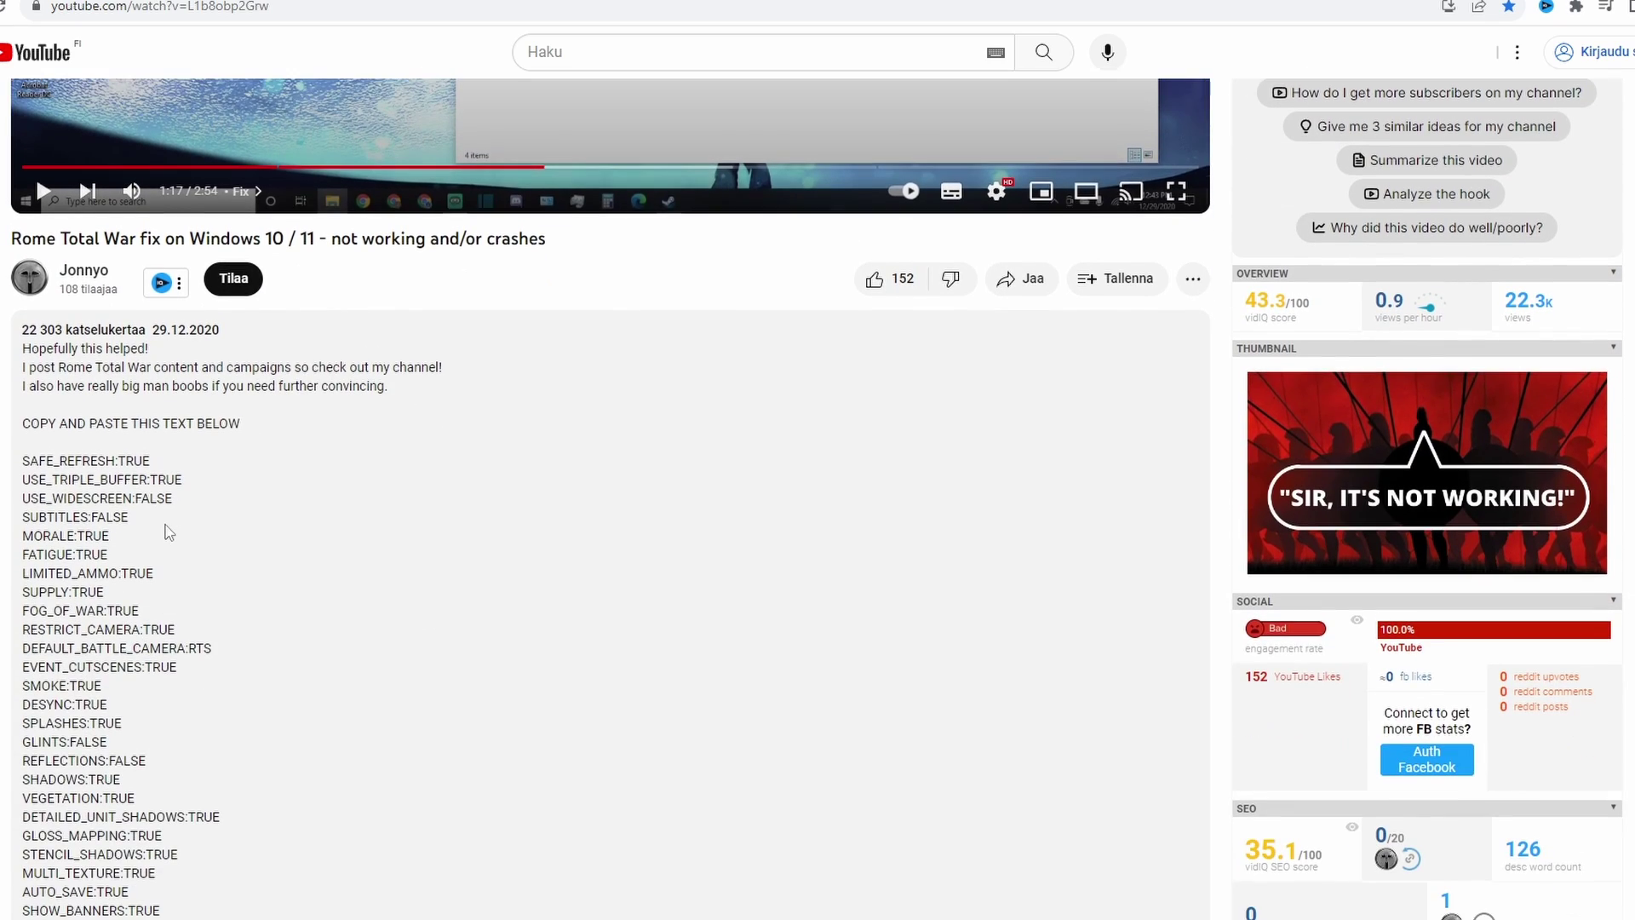
scroll(179, 601, "down", 4)
scroll(168, 524, "down", 2)
scroll(168, 524, "down", 4)
scroll(171, 517, "down", 4)
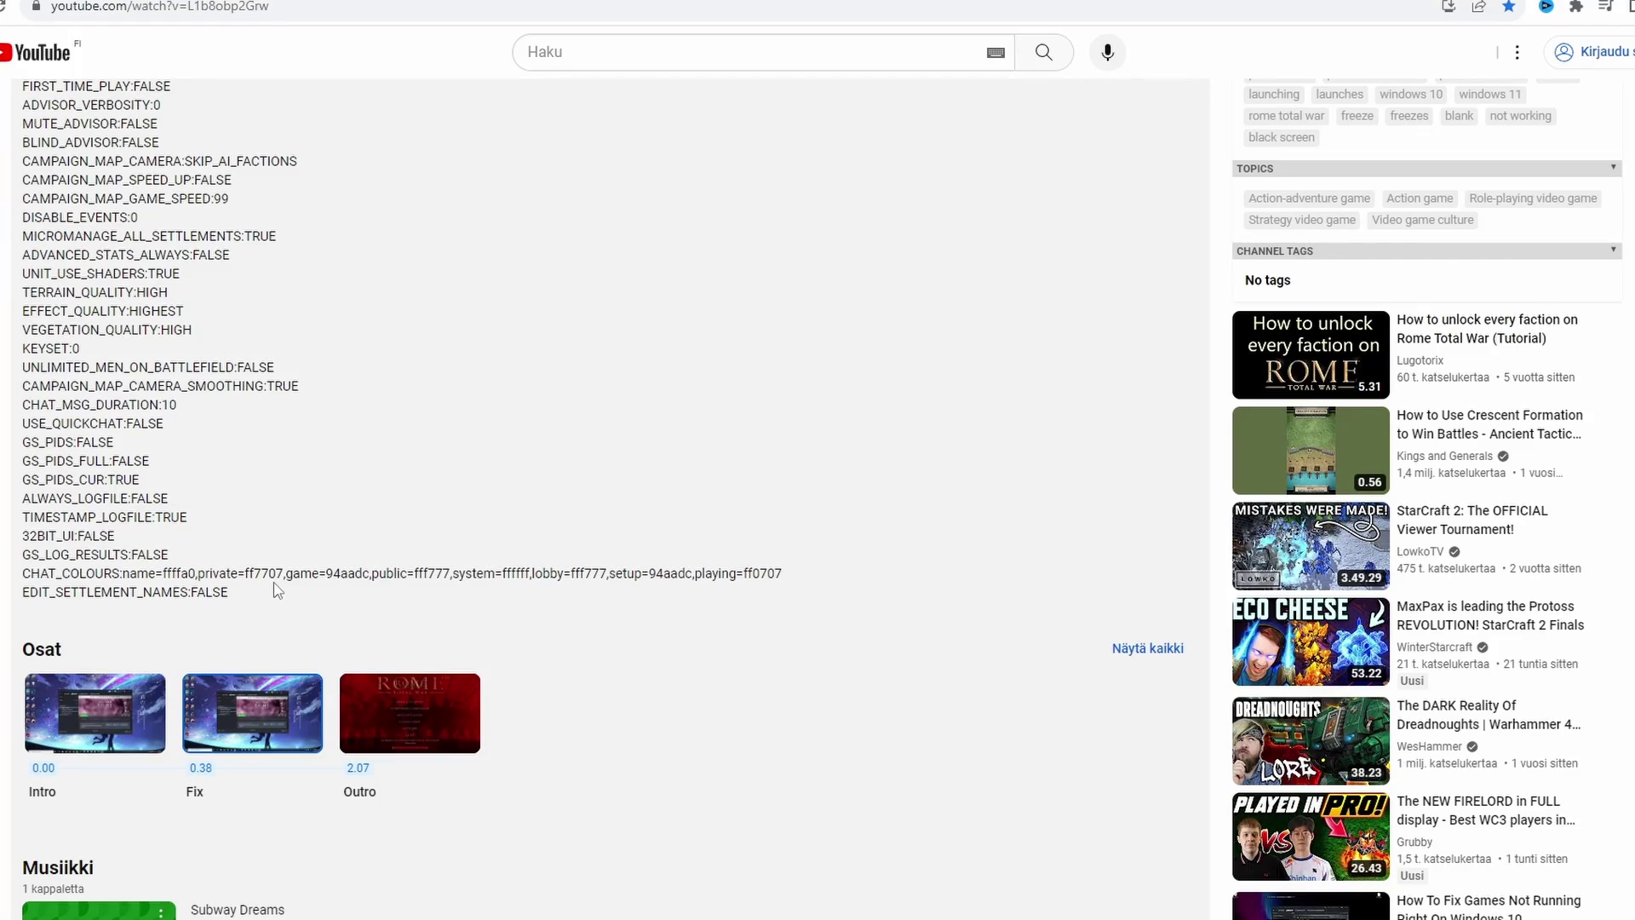
scroll(275, 589, "up", 3)
scroll(284, 584, "up", 5)
scroll(294, 585, "up", 4)
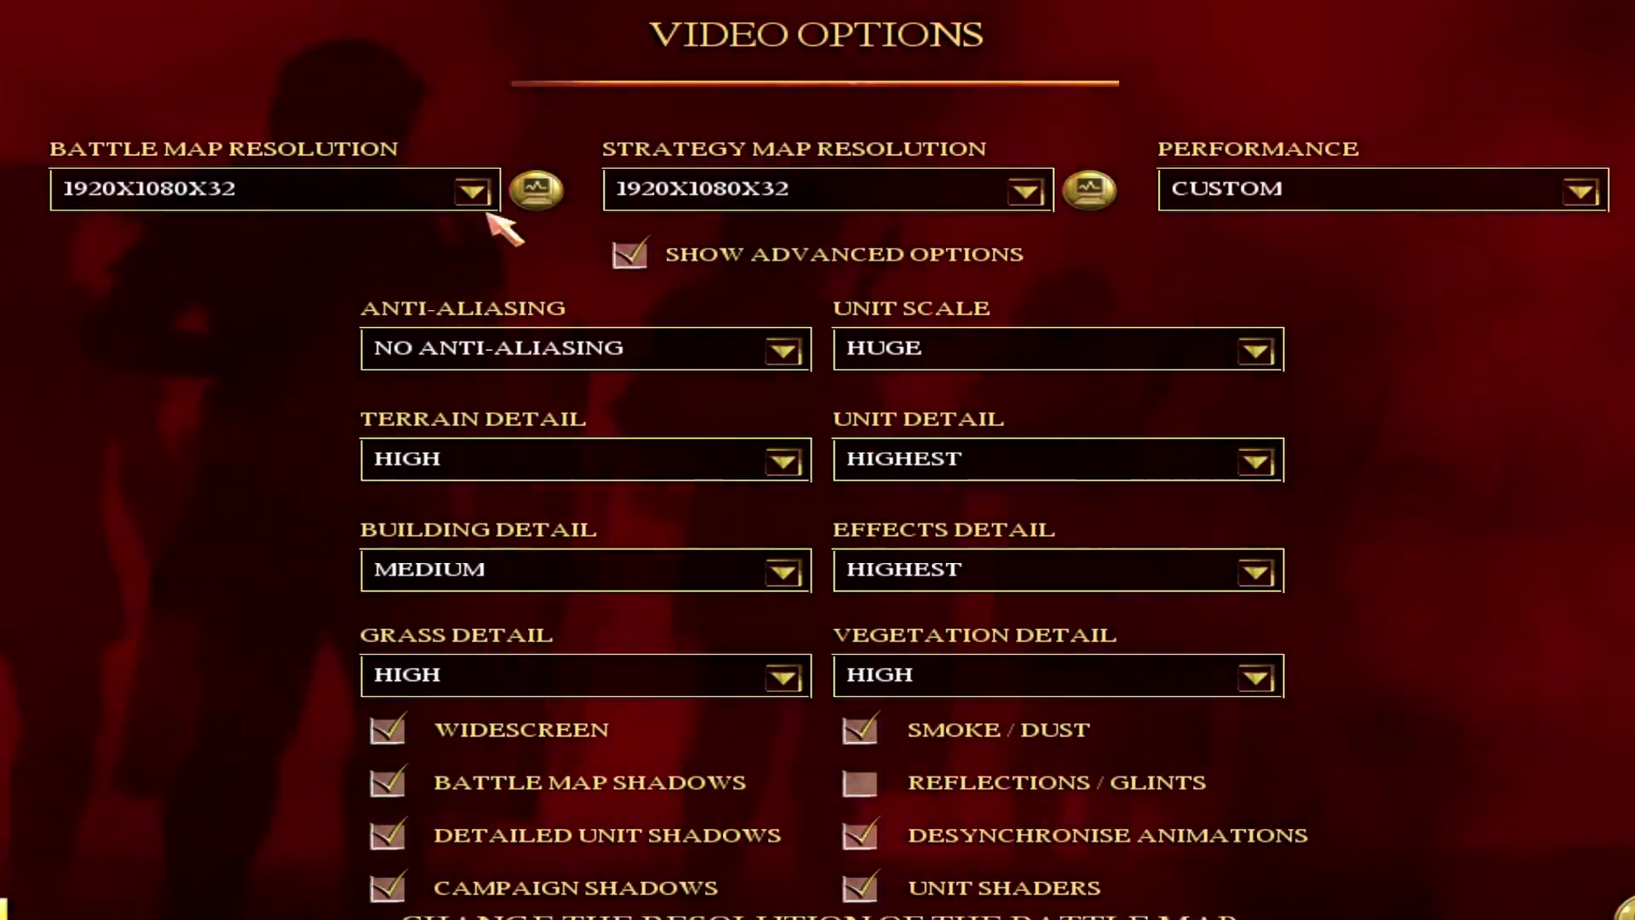
left_click(474, 192)
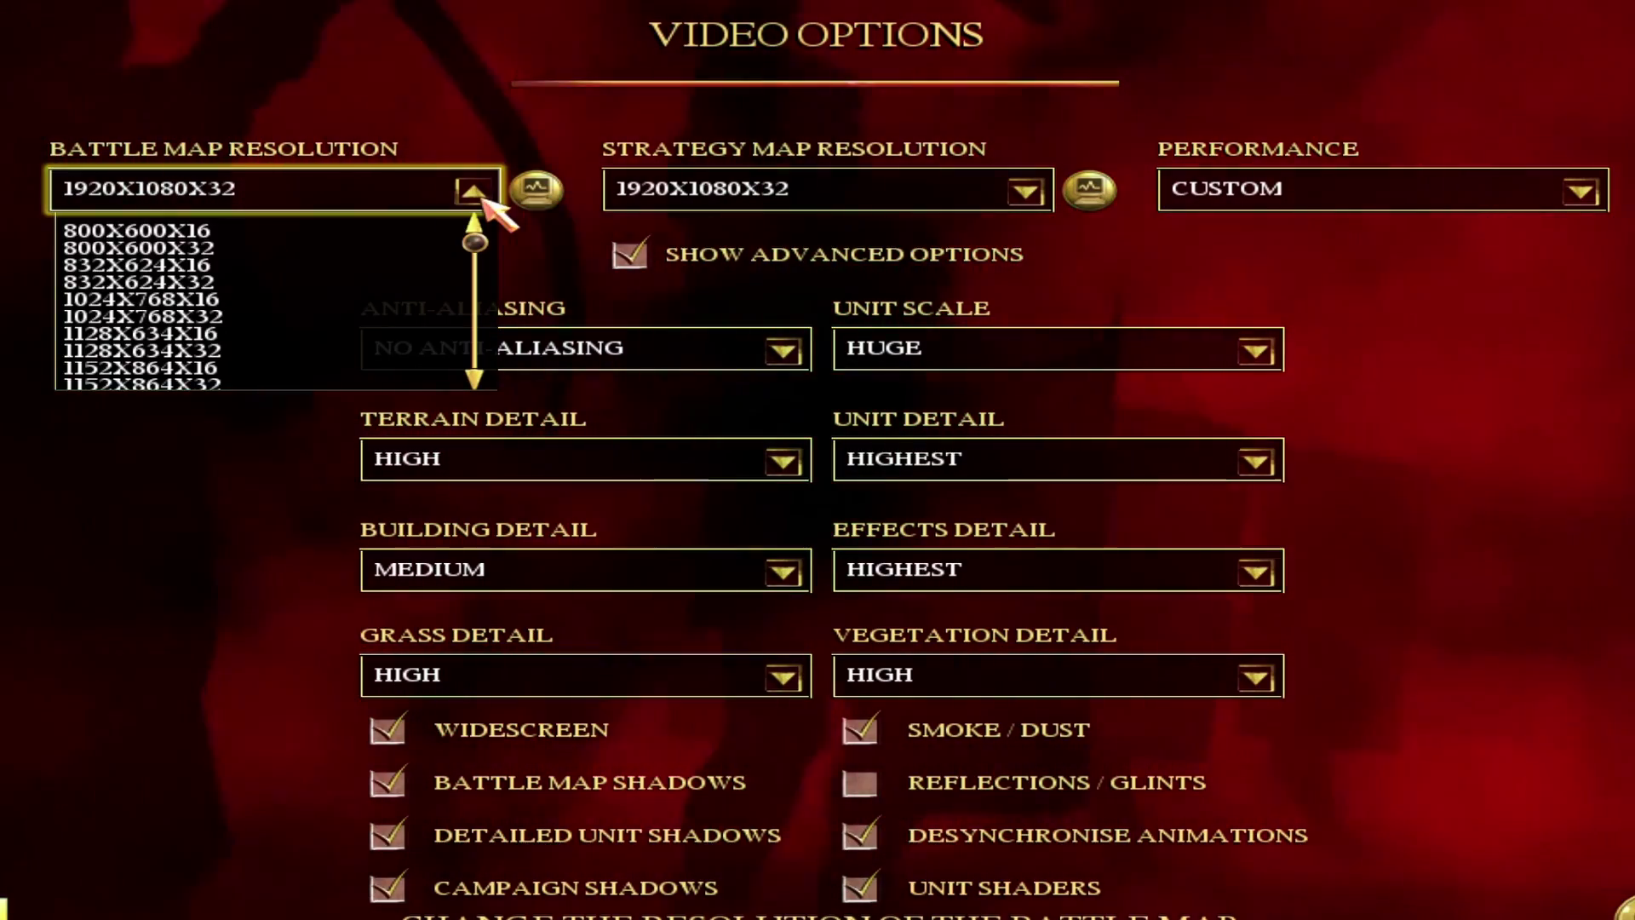
left_click_drag(474, 241, 474, 361)
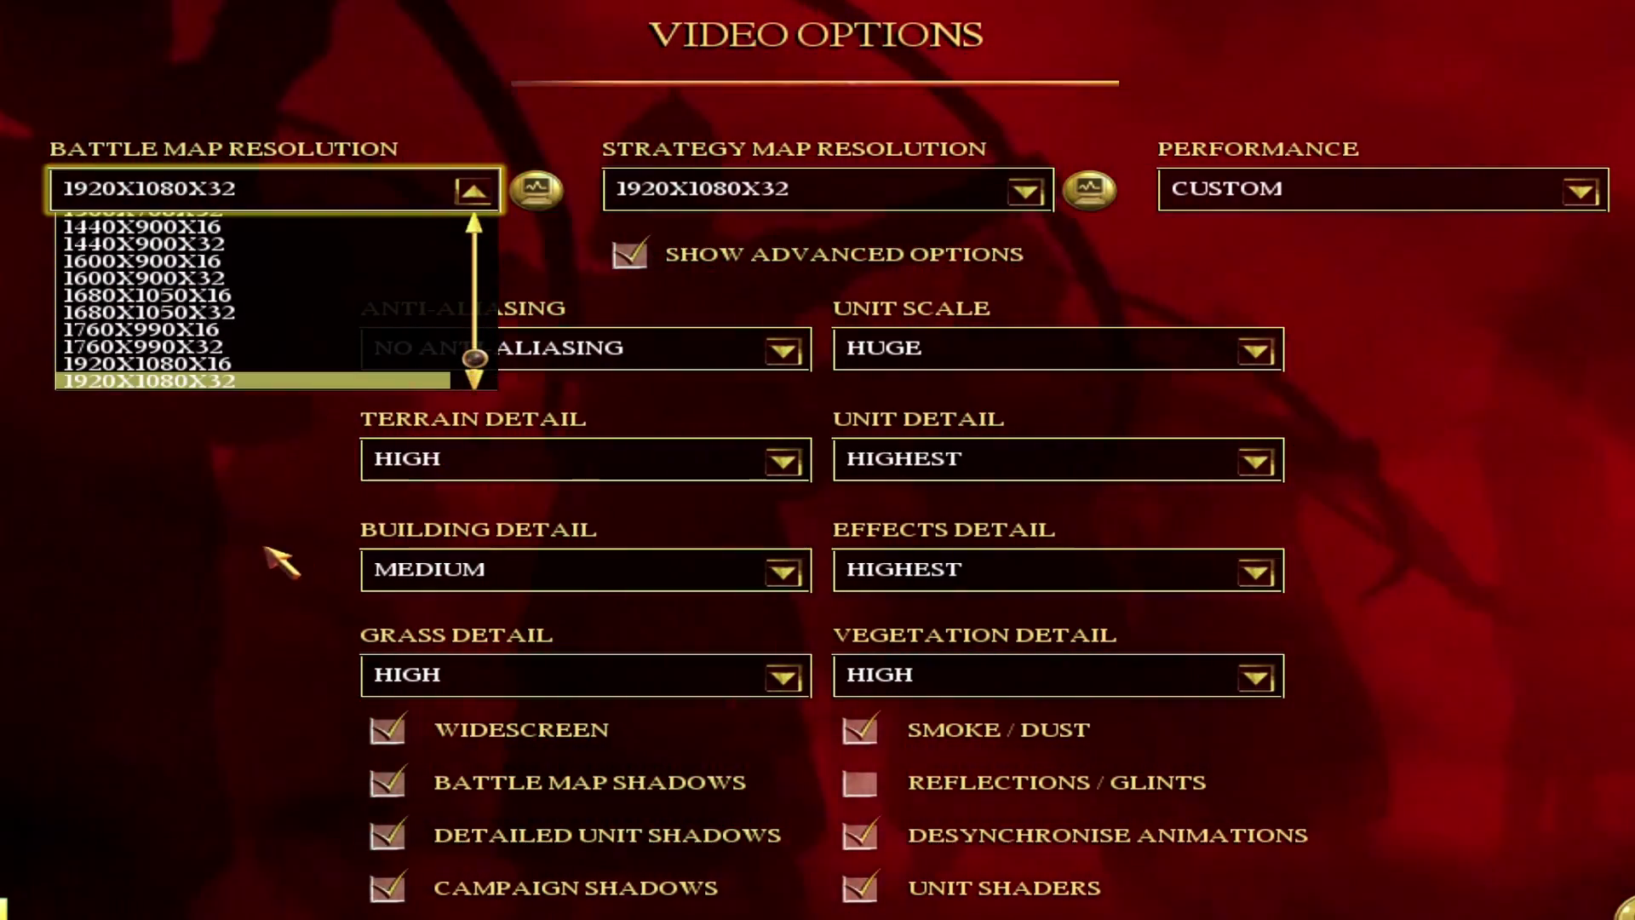
left_click(278, 563)
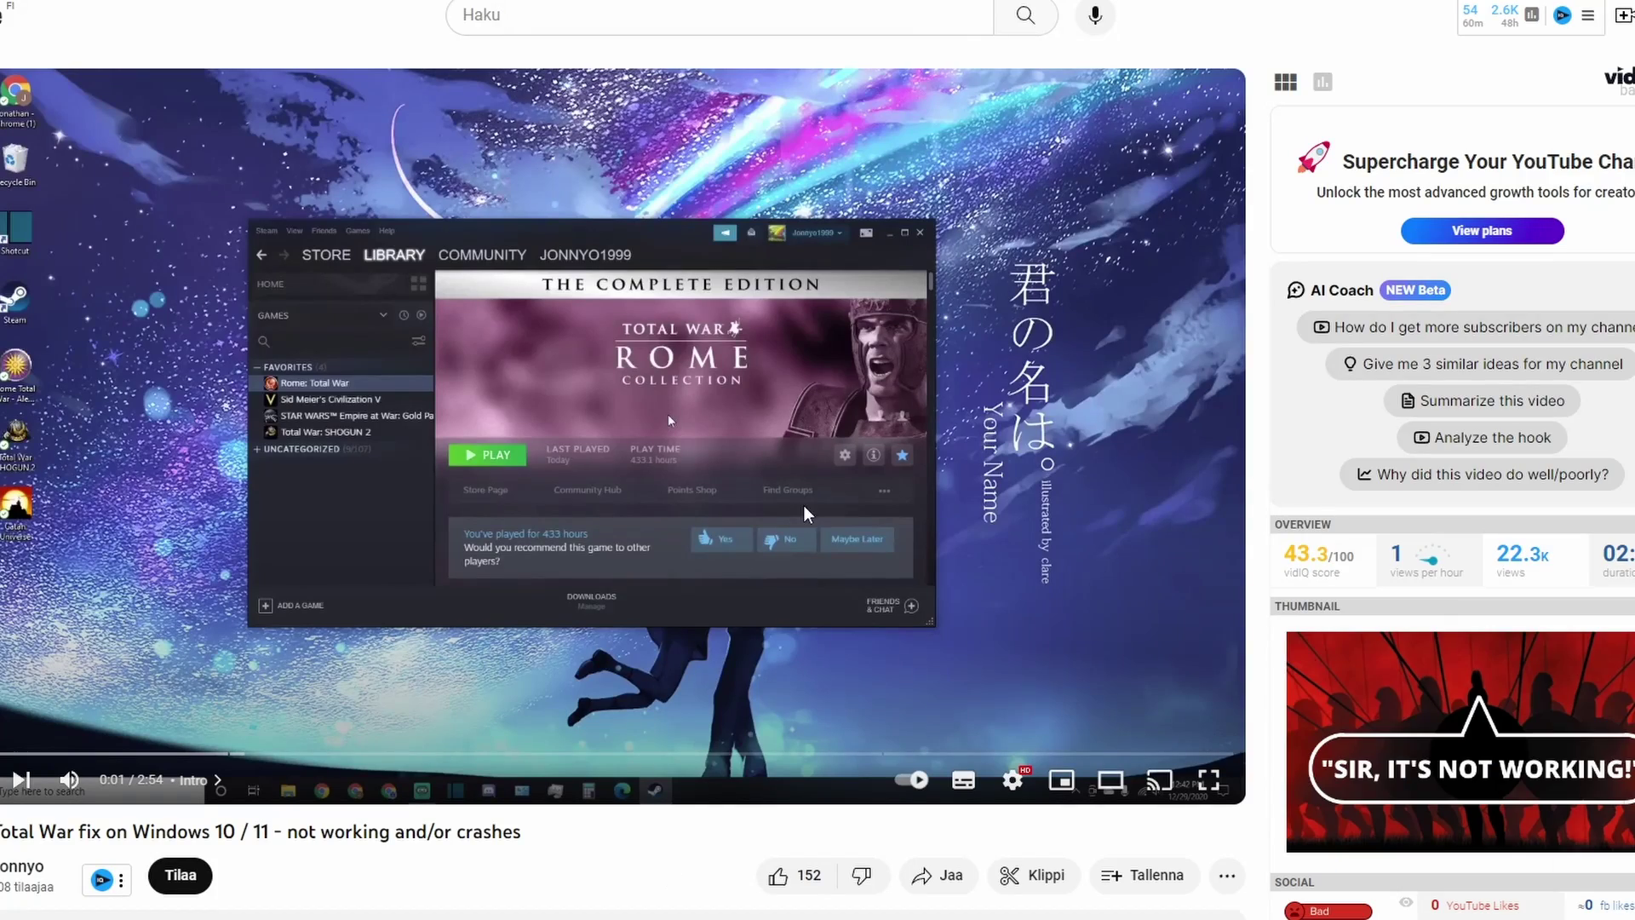
- Scrub the fix video from 0:38 to about 1:01, showing the Rome Total War Gold preferences folder
left_click(231, 757)
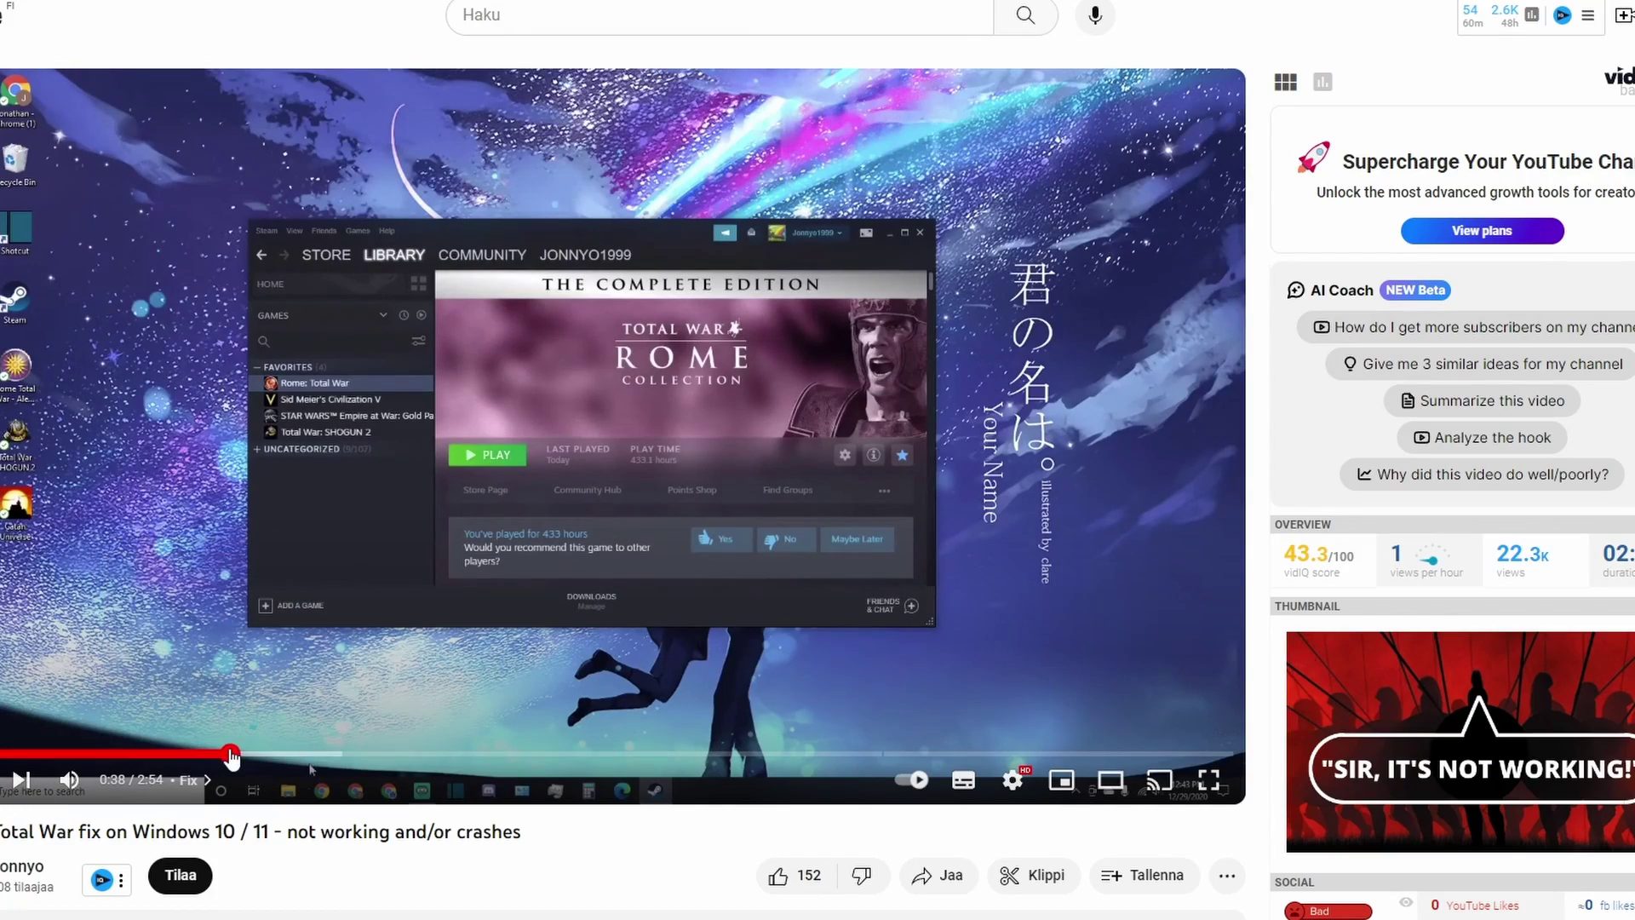
left_click_drag(293, 757, 437, 754)
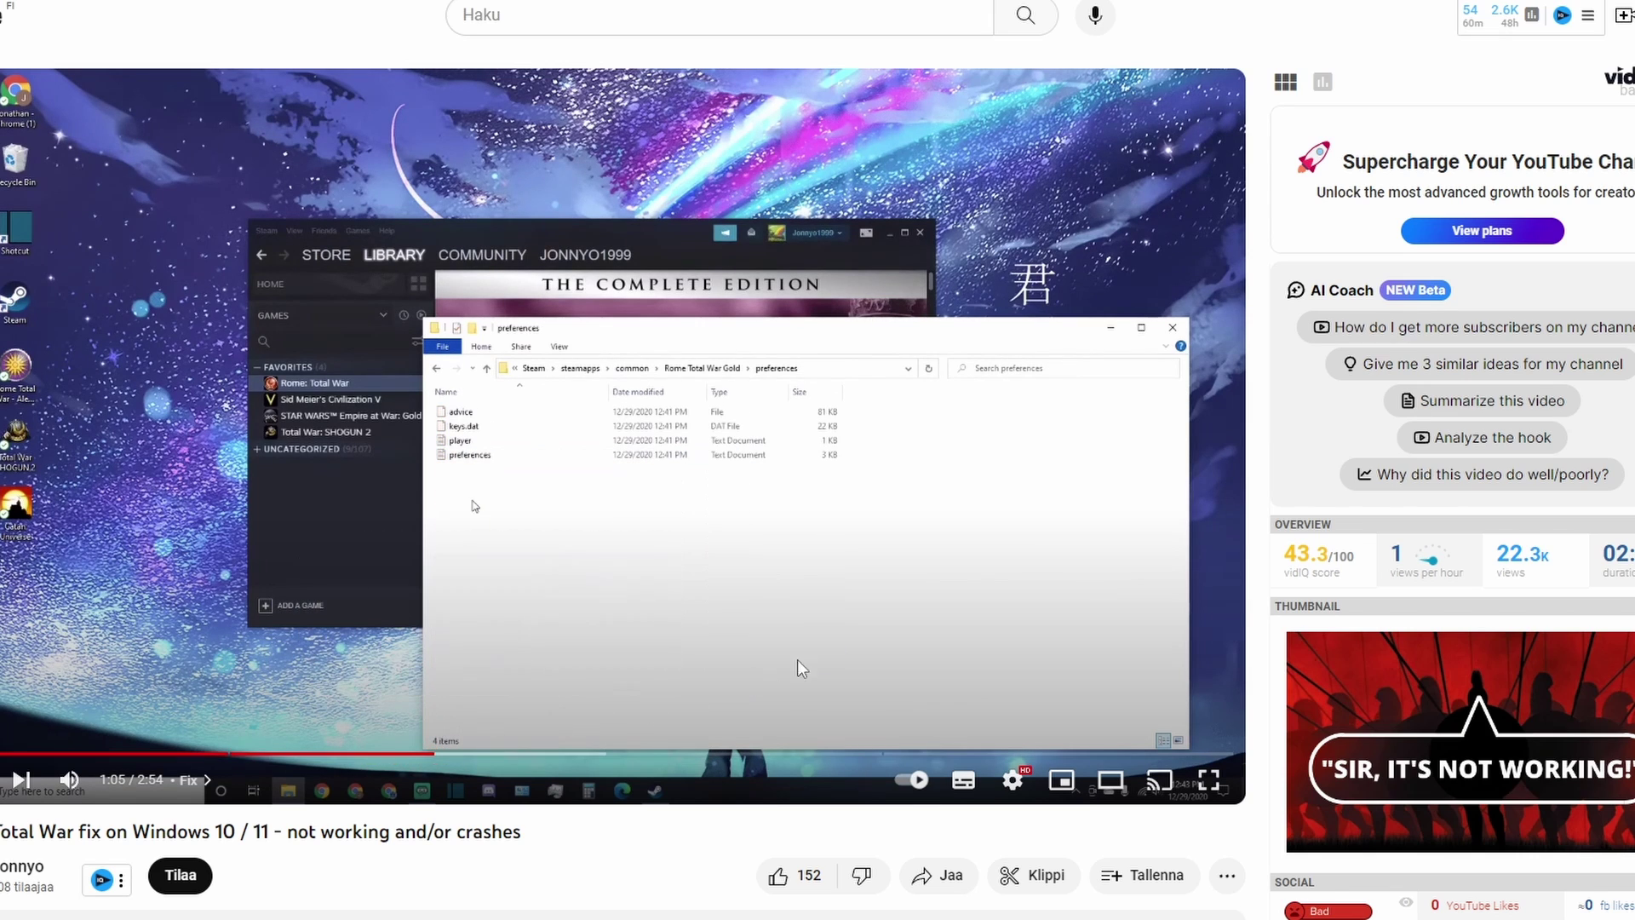